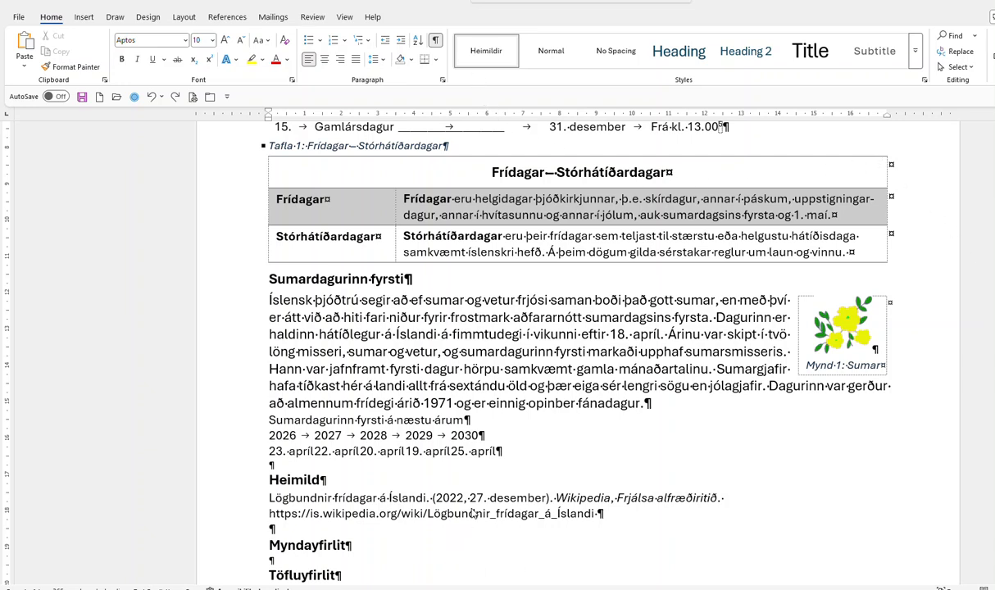
# - Modify the Heimildir paragraph style to use a hanging indent of 0,7 cm
pyautogui.click(527, 499)
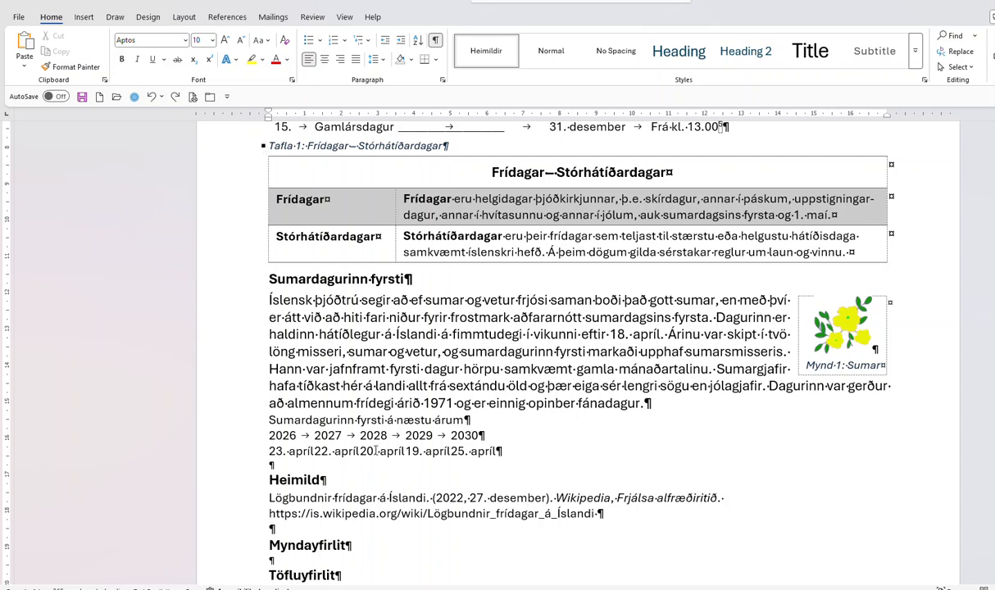
pyautogui.rightClick(489, 57)
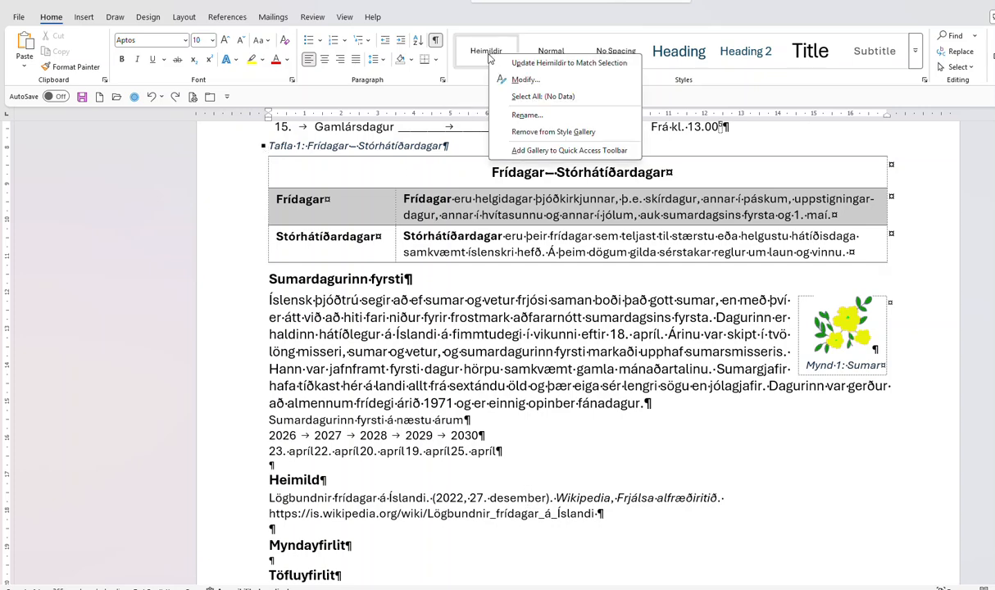
pyautogui.click(494, 81)
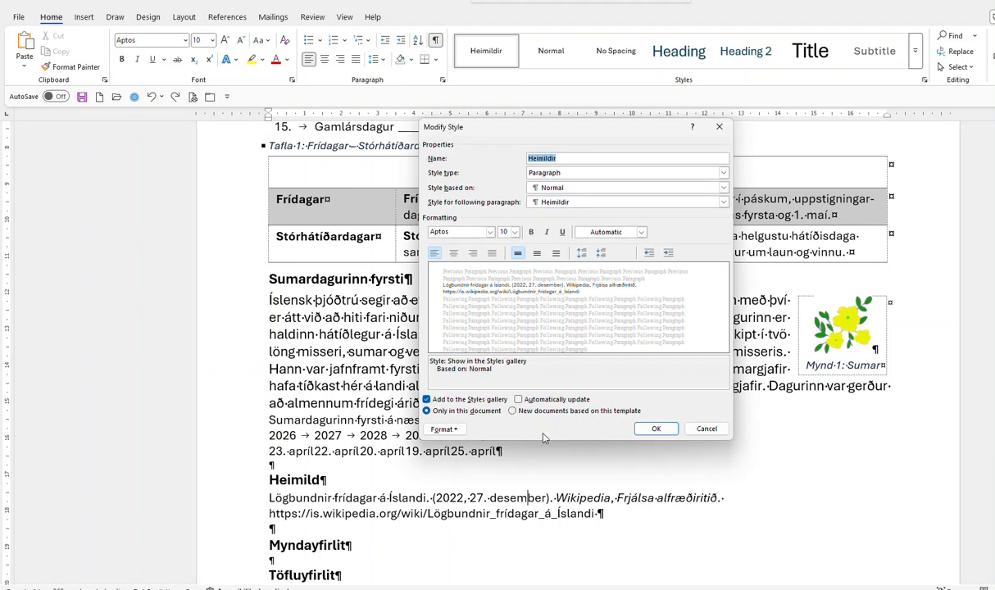
pyautogui.click(442, 428)
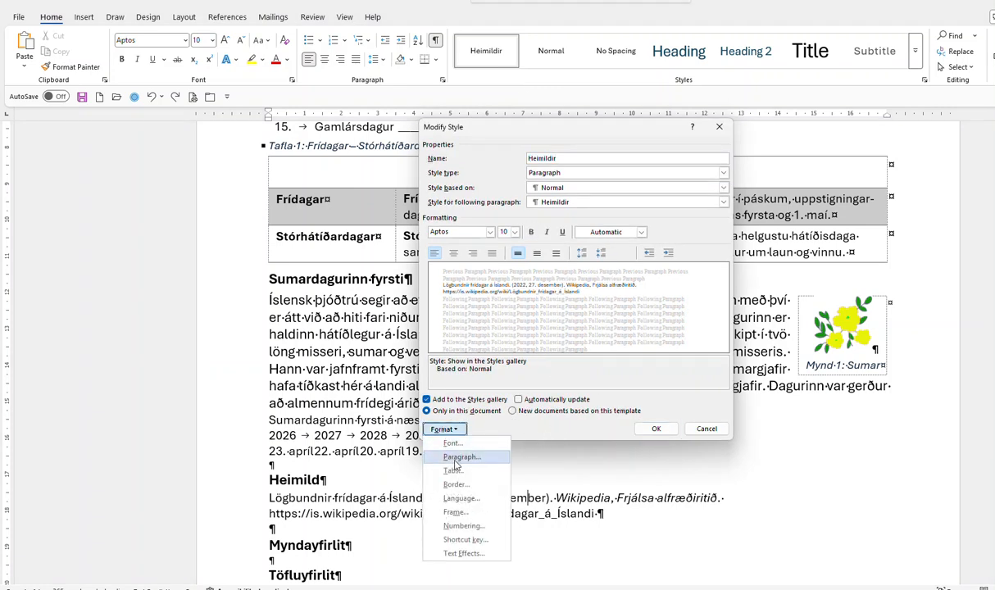
pyautogui.click(457, 457)
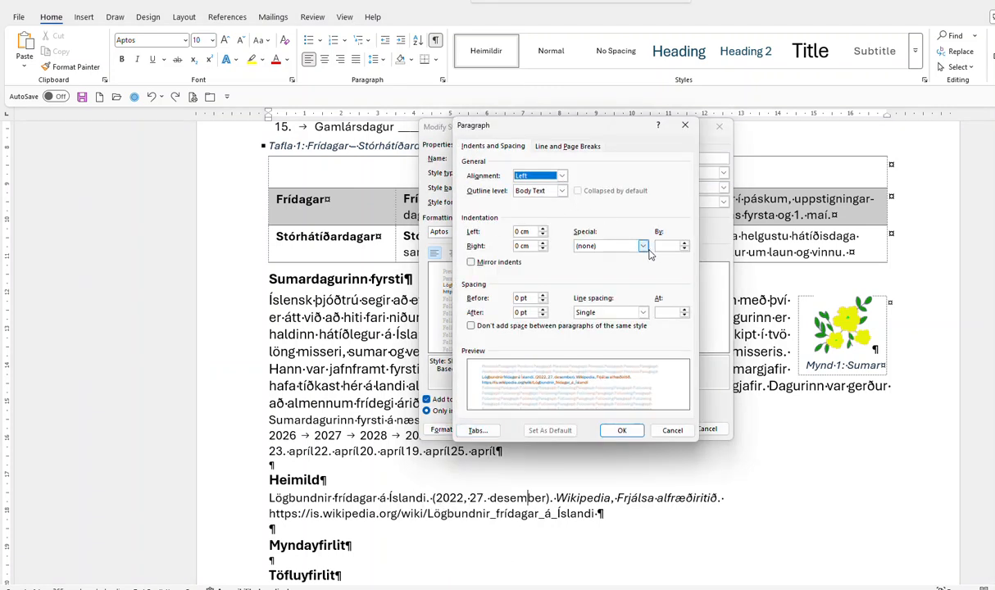
pyautogui.click(643, 247)
pyautogui.click(587, 263)
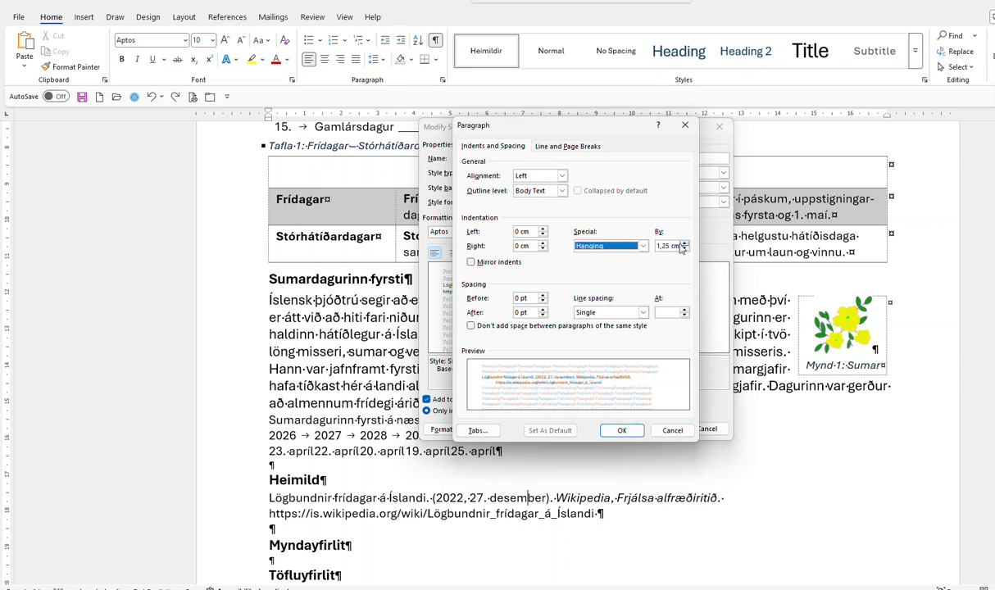
pyautogui.click(684, 249)
pyautogui.click(683, 249)
pyautogui.click(684, 249)
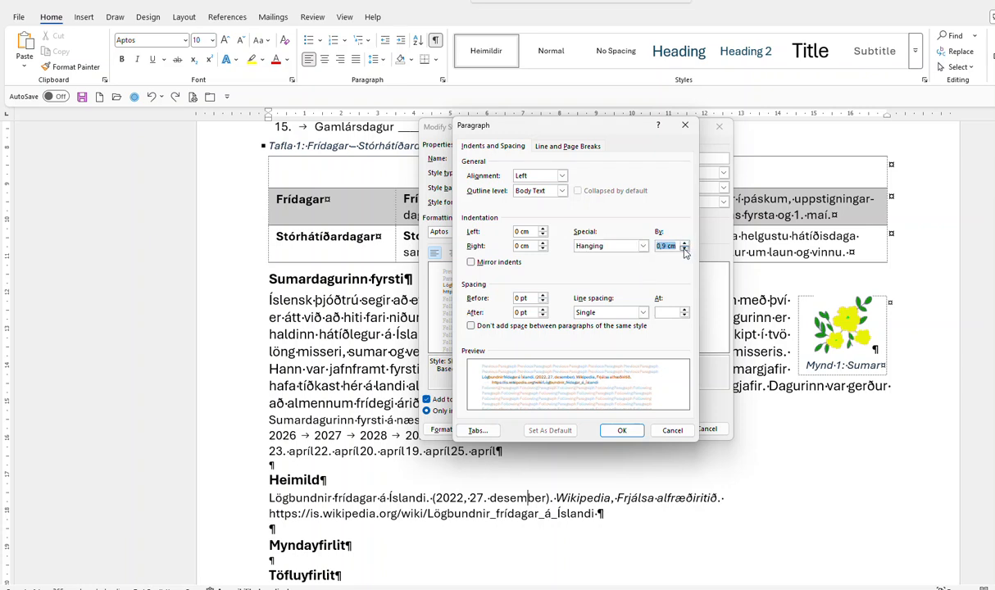
pyautogui.click(683, 249)
pyautogui.click(684, 249)
pyautogui.click(683, 249)
pyautogui.click(623, 430)
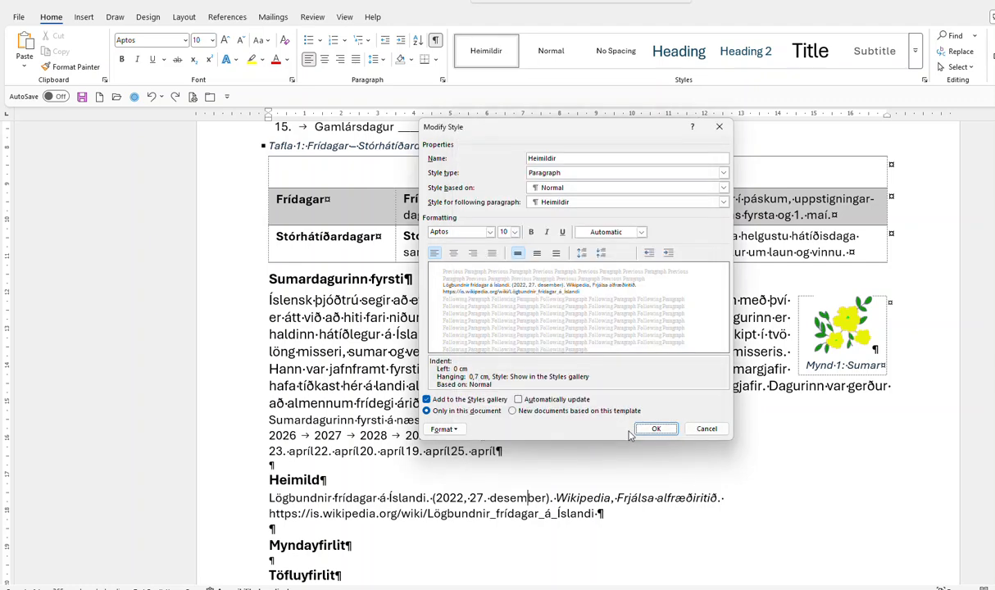
pyautogui.click(656, 429)
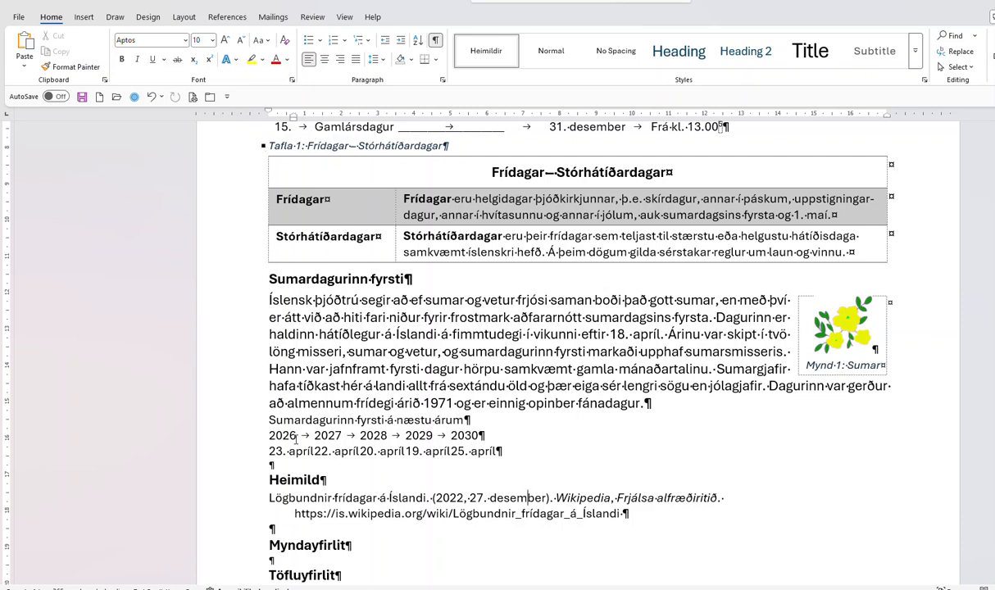
# - Convert the three lines from "Sumardagurinn fyrsti á næstu árum" to the April dates into a tab-separated, five-column table with AutoFit to contents
pyautogui.moveTo(269, 418); pyautogui.dragTo(507, 444)
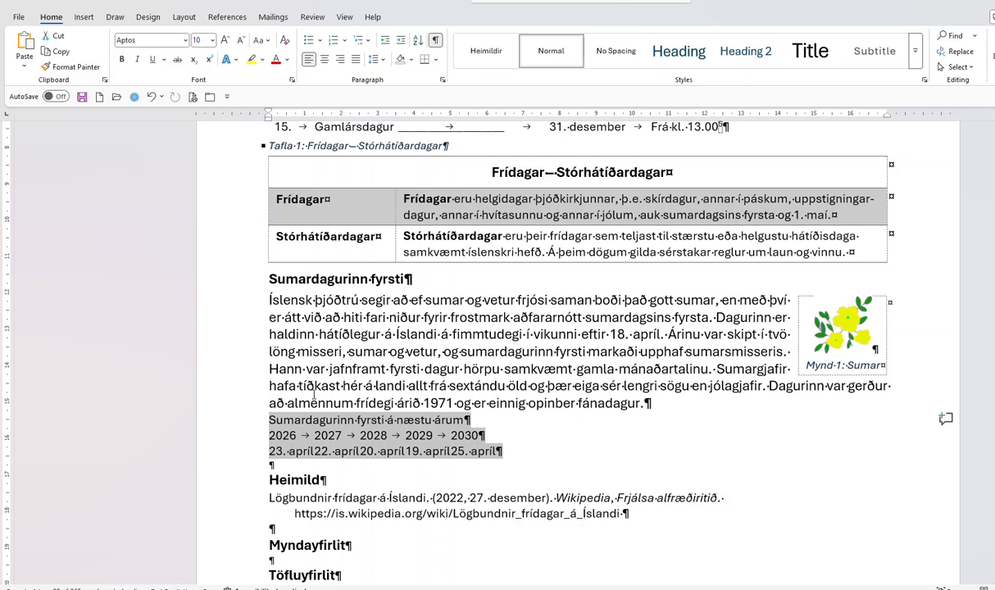
pyautogui.click(85, 19)
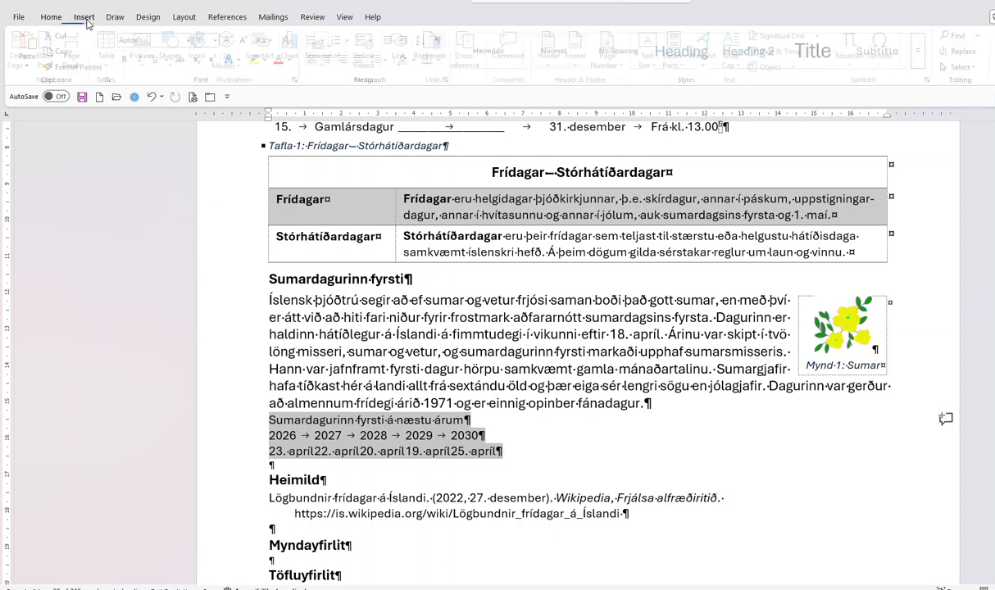
pyautogui.click(111, 54)
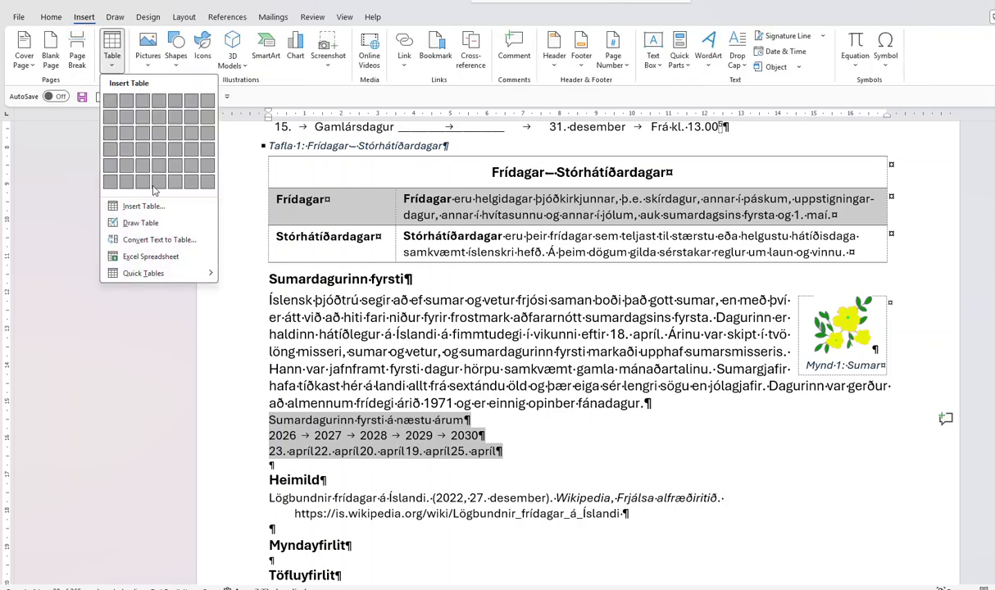
pyautogui.click(168, 239)
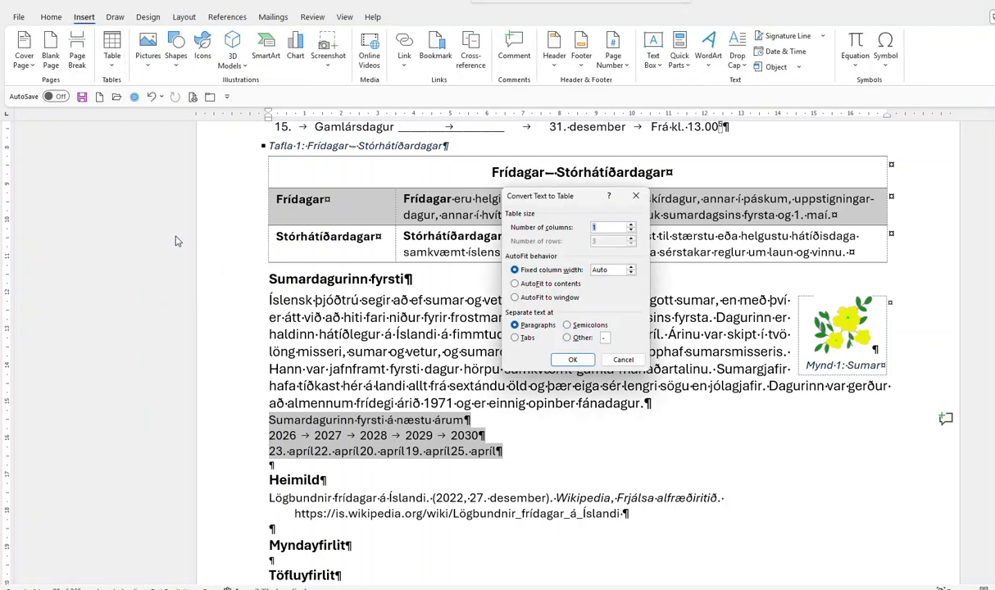
pyautogui.click(515, 338)
pyautogui.click(515, 284)
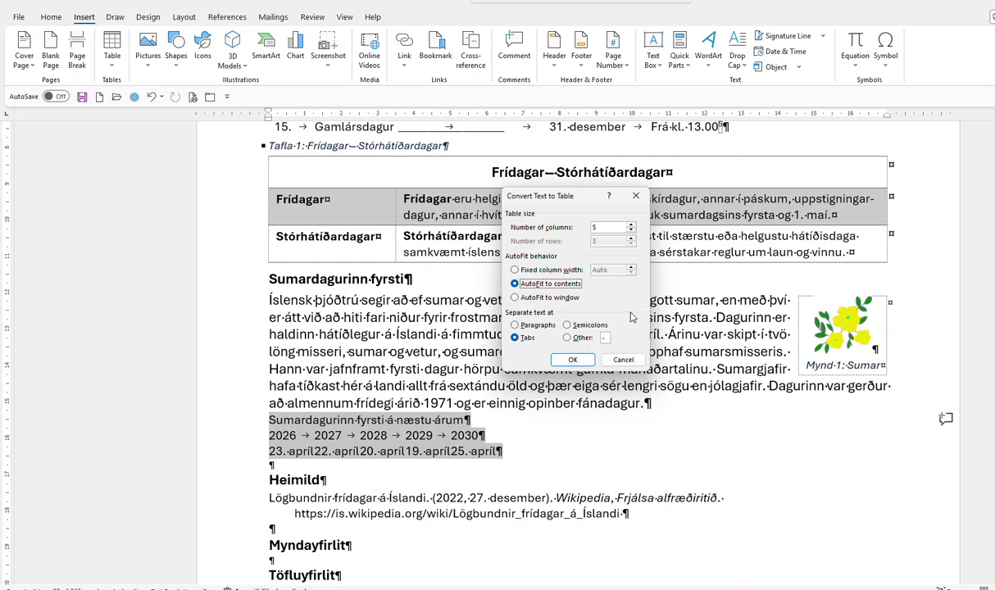
pyautogui.click(573, 360)
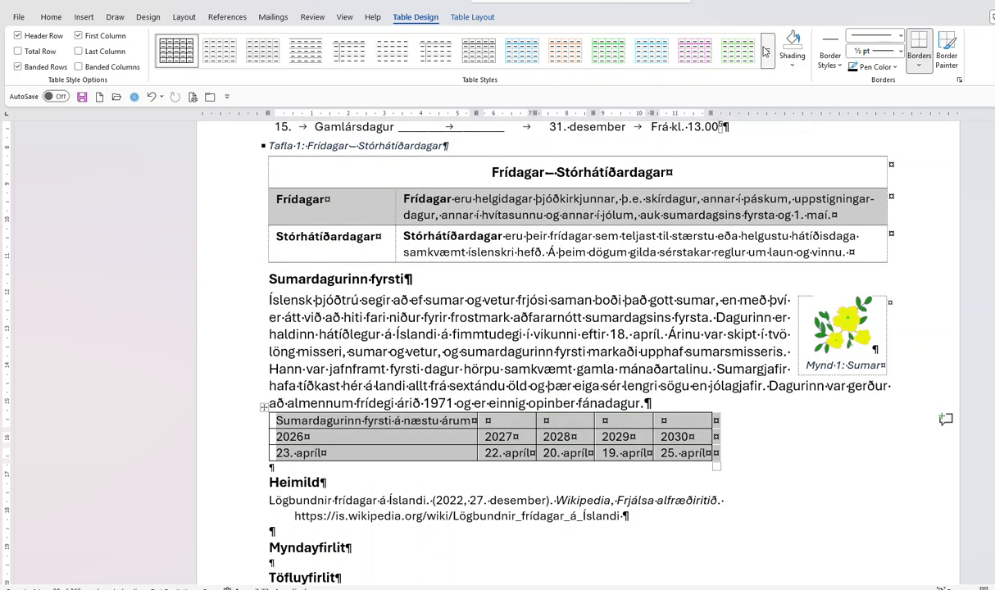
# - Apply the blue grid table style with a solid dark header row and banded rows to the new table
pyautogui.click(766, 51)
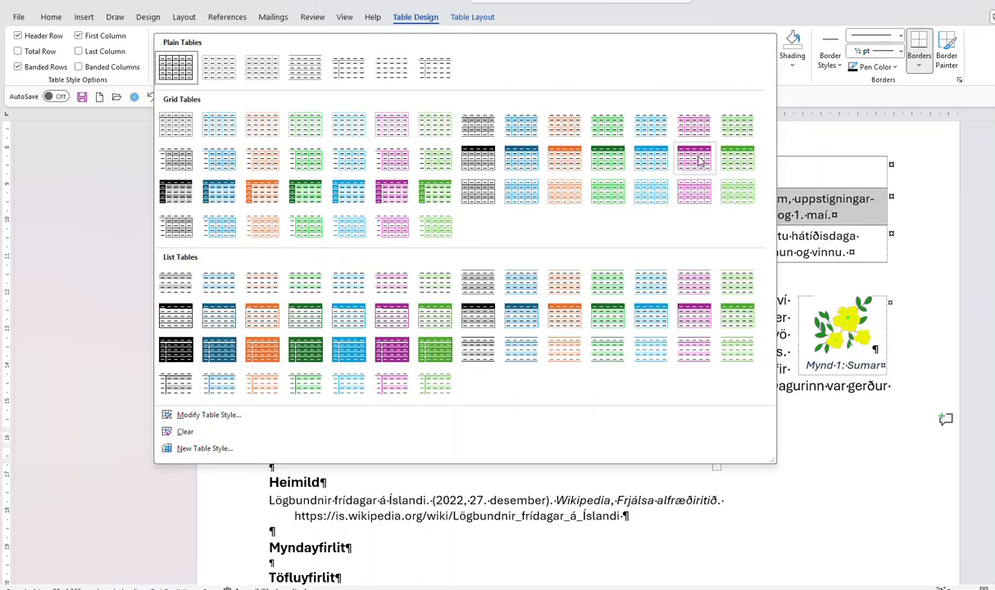
pyautogui.click(520, 161)
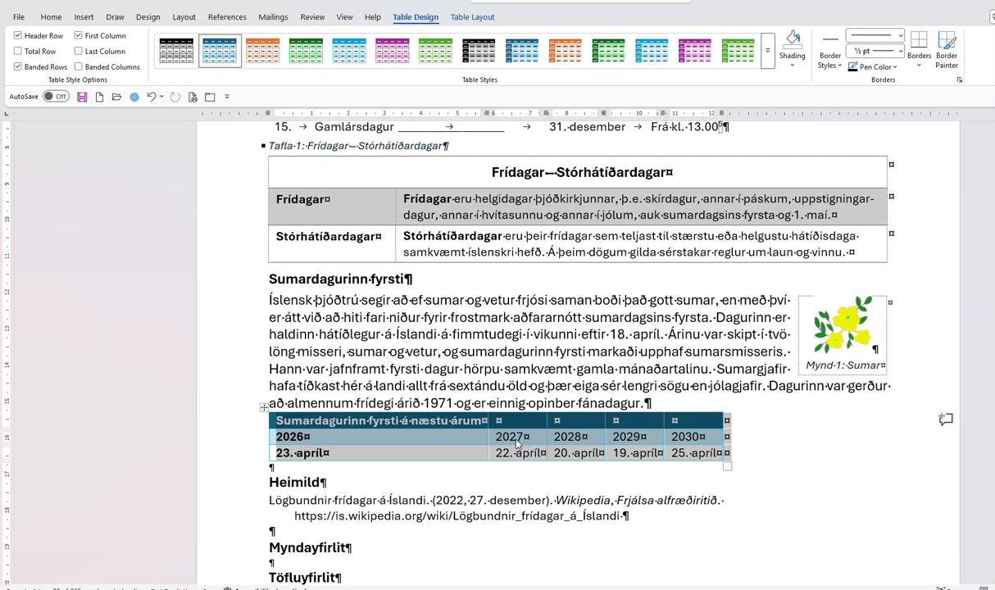
pyautogui.click(329, 481)
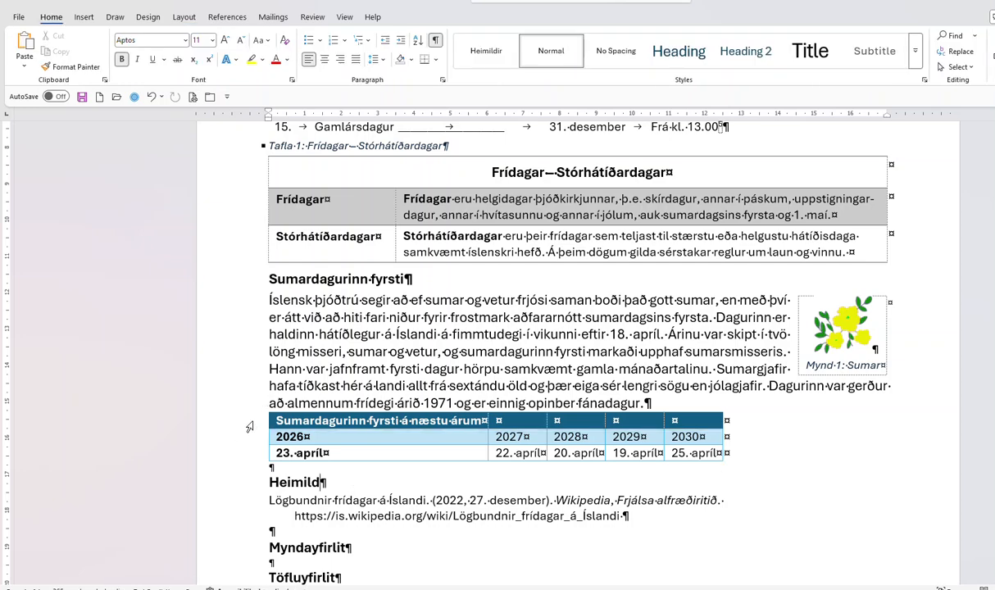
# - Merge all cells in the first row of the Sumardagurinn fyrsti table
pyautogui.click(249, 427)
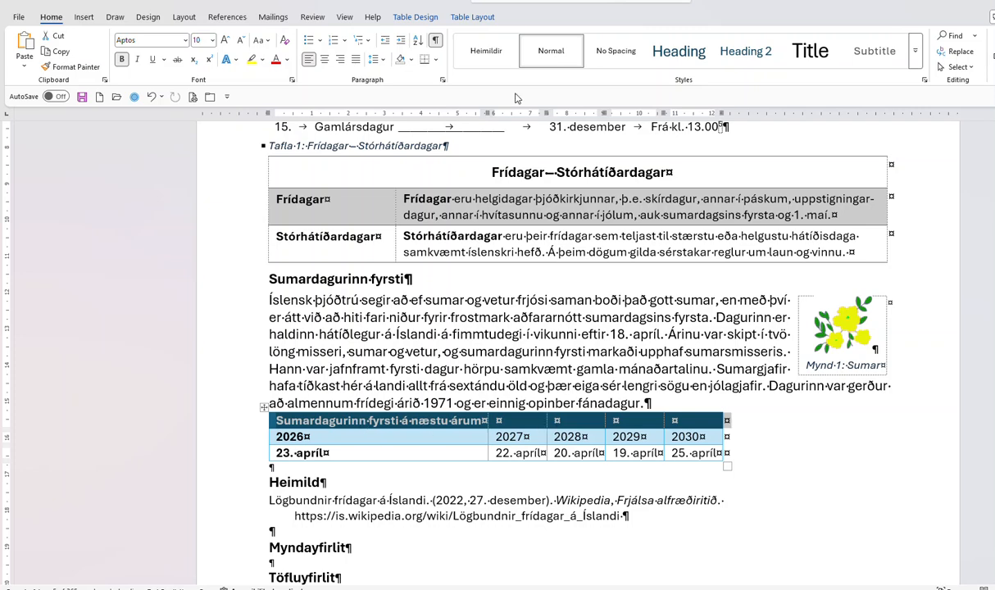
pyautogui.click(466, 17)
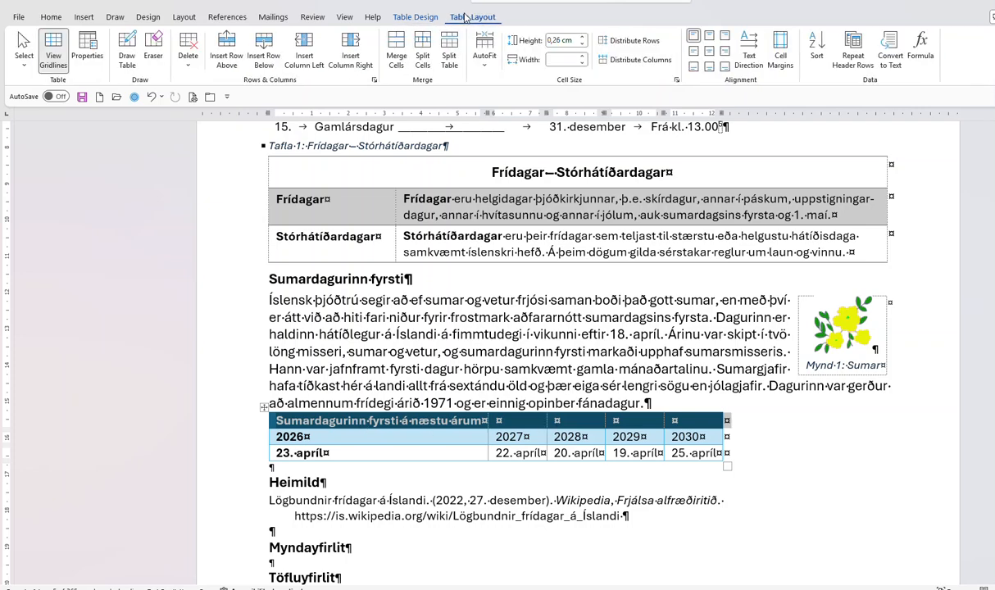
pyautogui.click(396, 48)
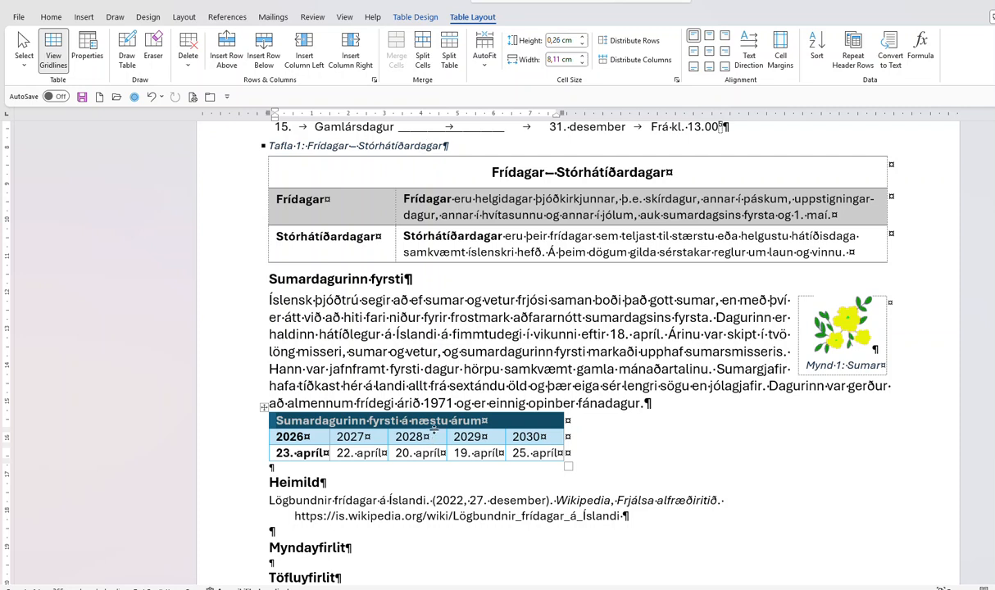
# - Increase the merged header row's height to 0,7 cm and centre its text horizontally and vertically
pyautogui.moveTo(433, 427); pyautogui.dragTo(433, 438)
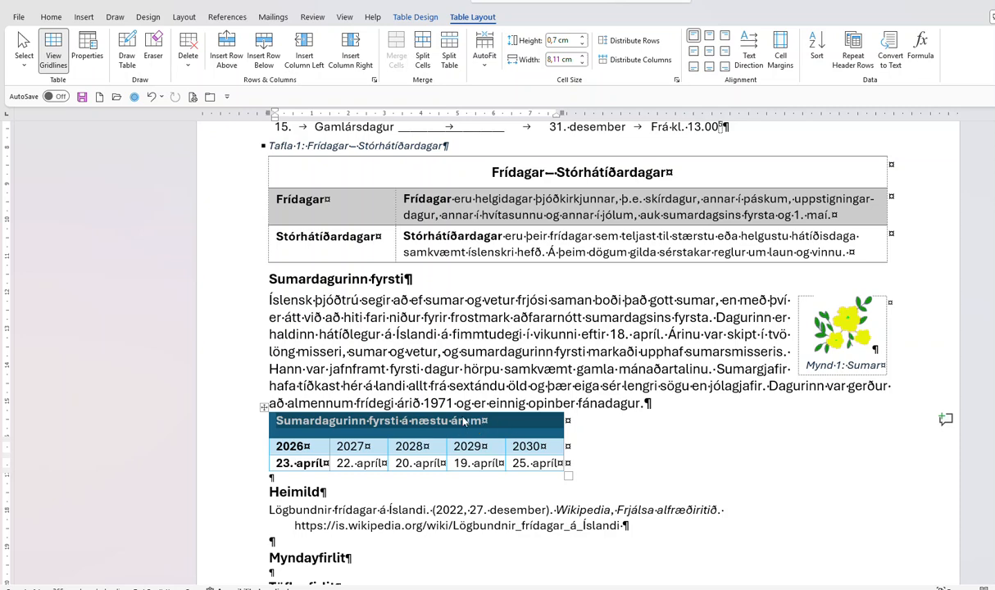
pyautogui.click(709, 52)
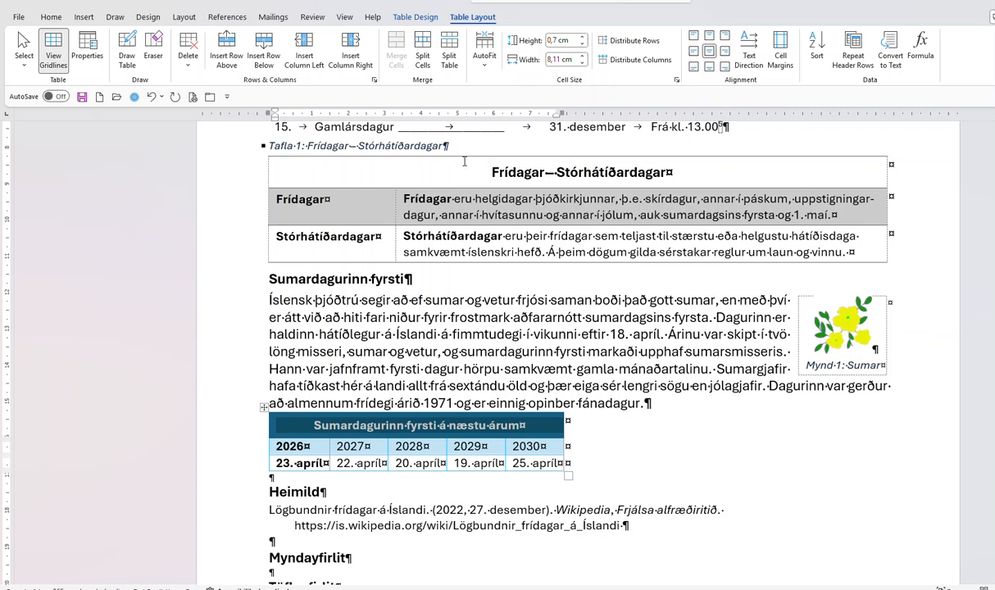
# - Set the paragraph spacing for the whole Sumardagurinn fyrsti table to 2 pt before and 2 pt after
pyautogui.click(263, 410)
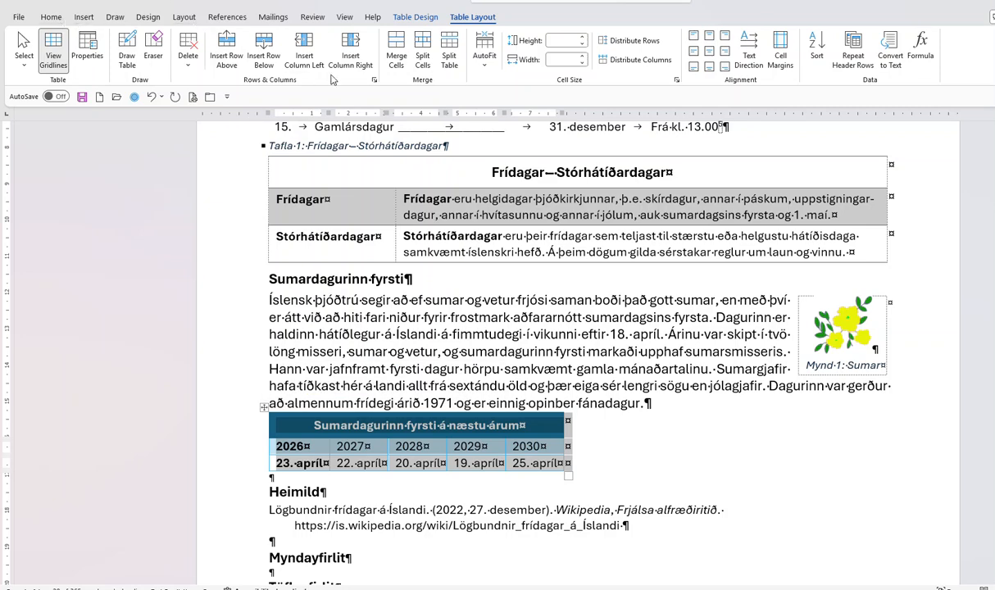
pyautogui.click(51, 17)
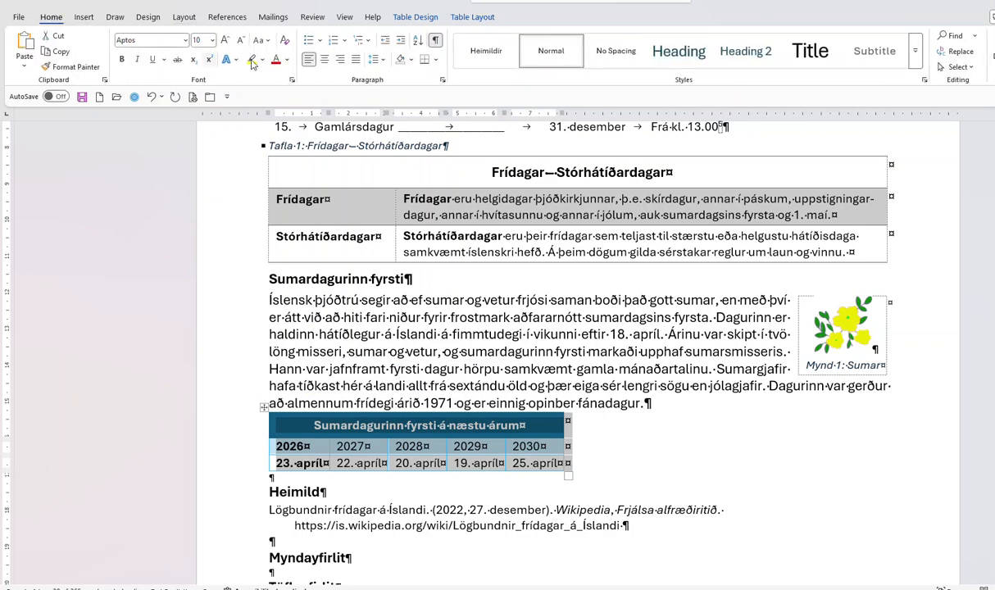
pyautogui.click(442, 80)
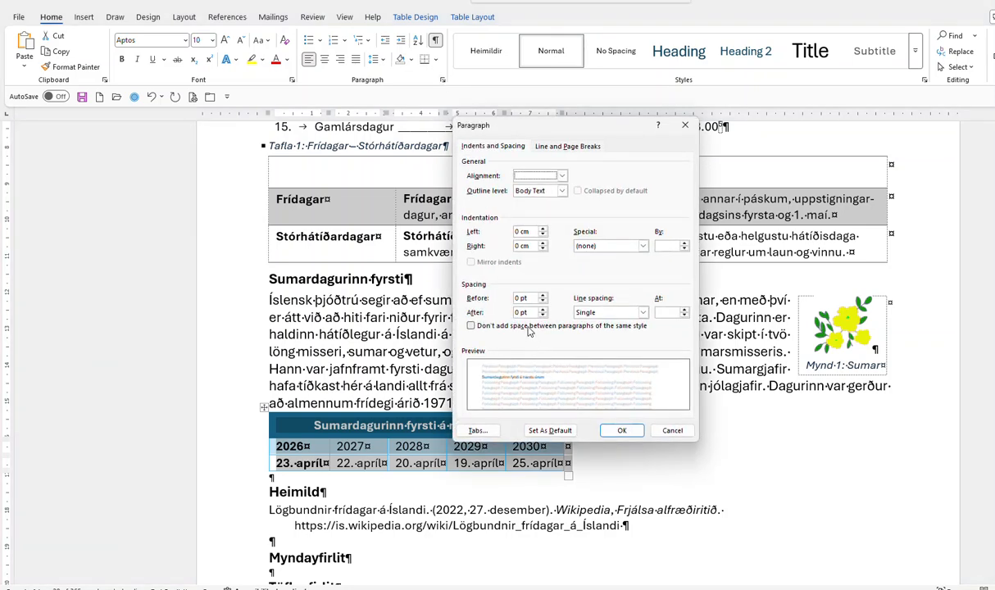
pyautogui.click(517, 297)
pyautogui.press('BackSpace')
pyautogui.write('2')
pyautogui.click(518, 313)
pyautogui.doubleClick(518, 313)
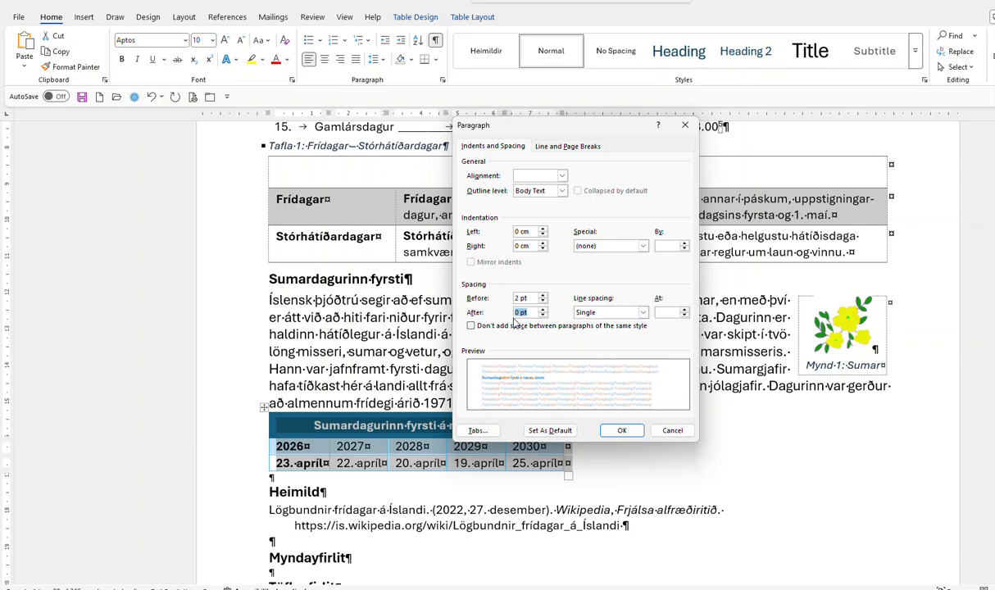
pyautogui.click(521, 312)
pyautogui.press('BackSpace')
pyautogui.write('2')
# - Set the left and right paragraph indents of the table text to 0,2 cm and apply the paragraph settings
pyautogui.click(542, 230)
pyautogui.click(543, 229)
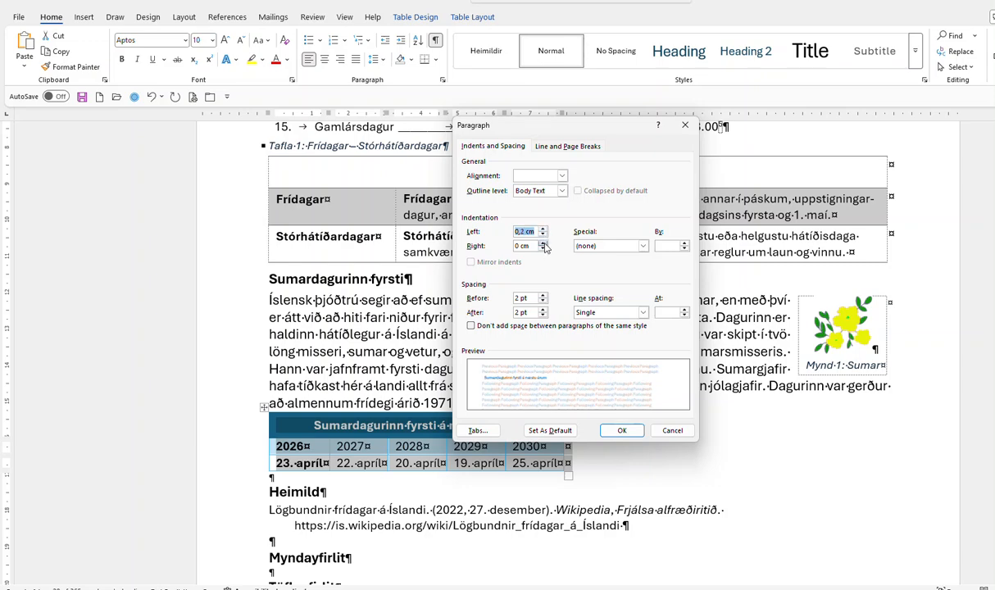
pyautogui.click(542, 243)
pyautogui.click(542, 244)
pyautogui.click(621, 431)
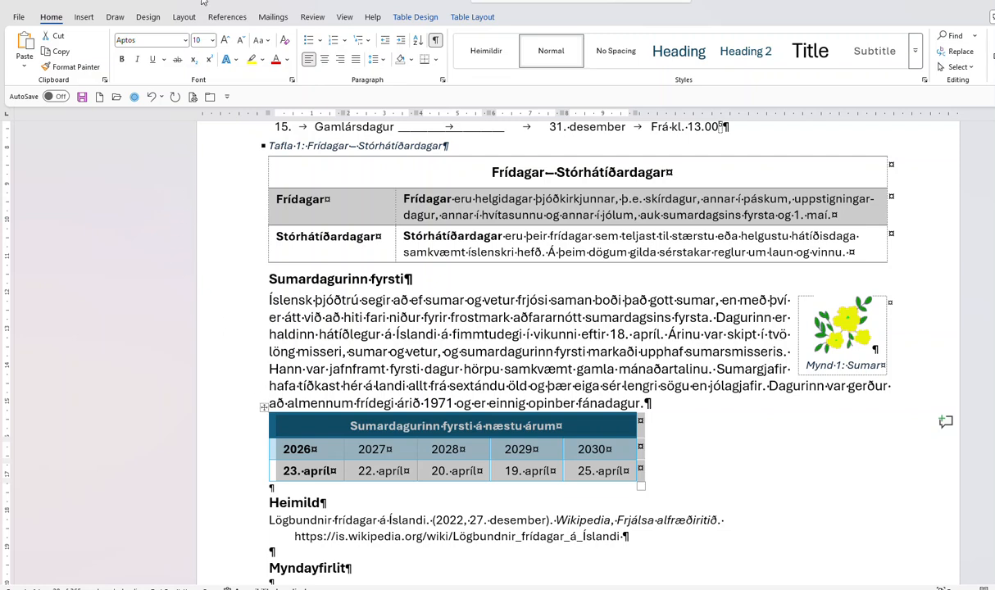
# - Insert a caption with the label Tafla above the Sumardagurinn fyrsti table
pyautogui.click(220, 17)
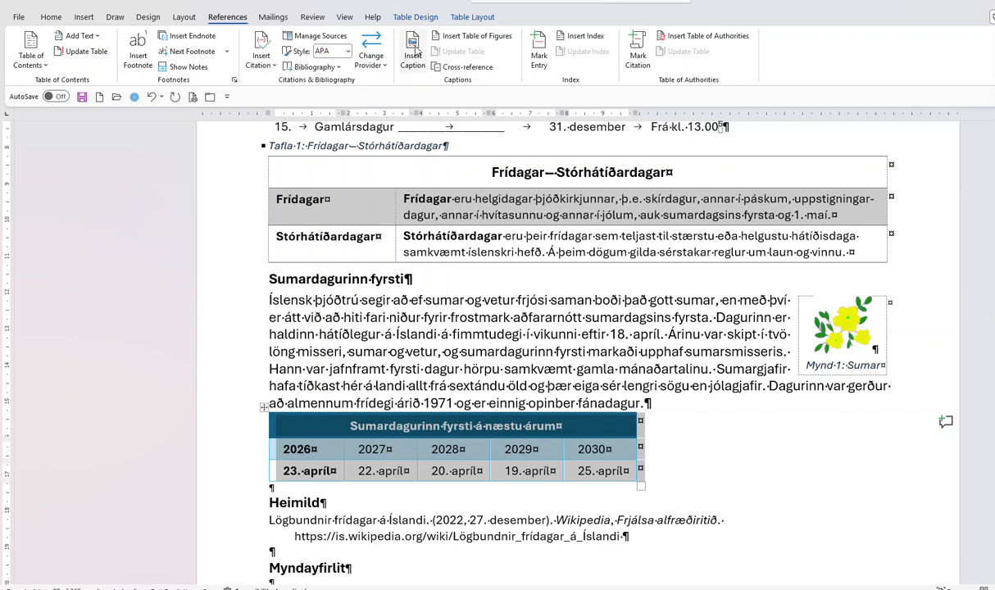
pyautogui.click(413, 50)
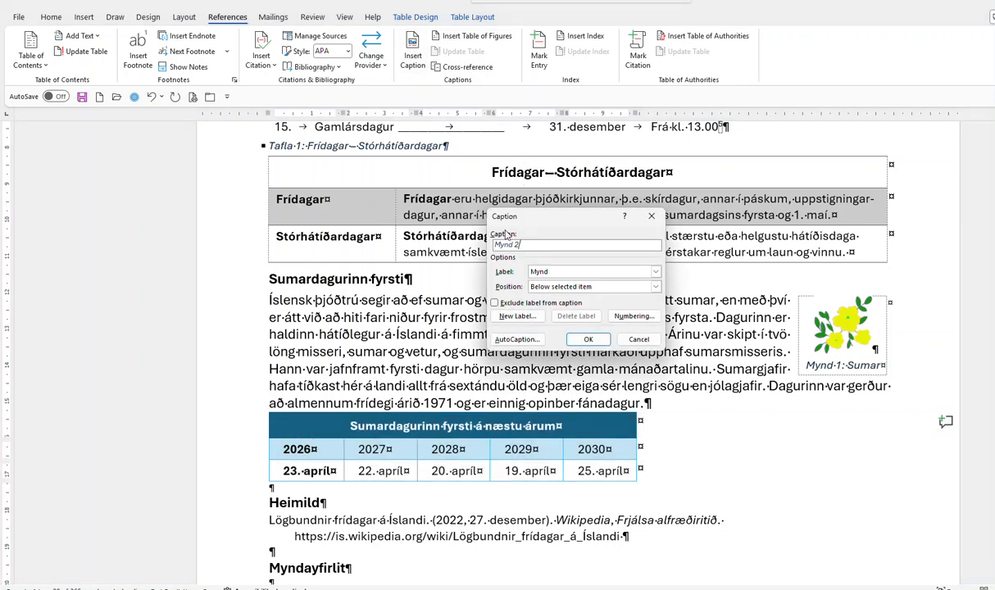
pyautogui.click(655, 273)
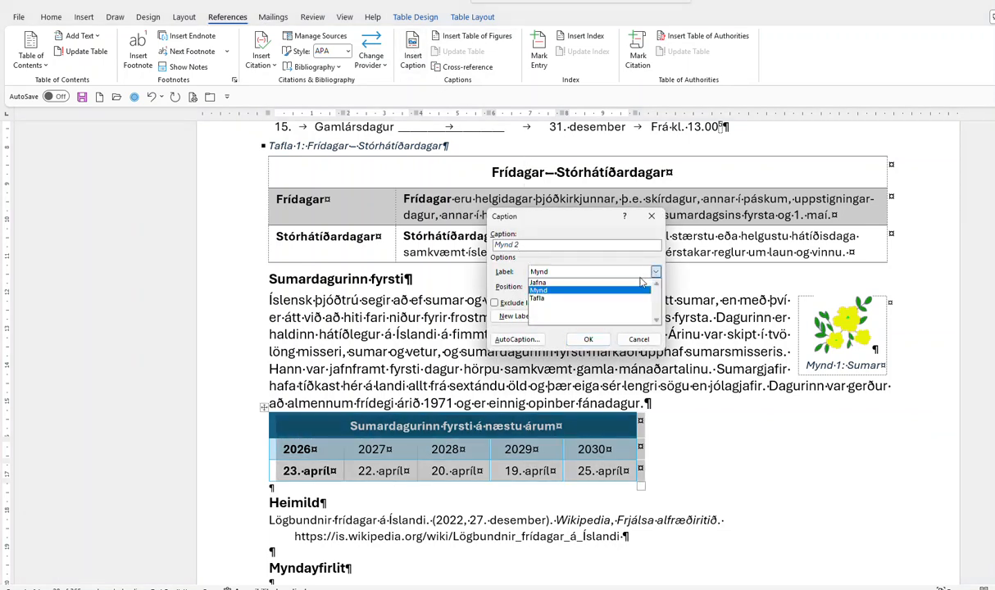
pyautogui.click(575, 298)
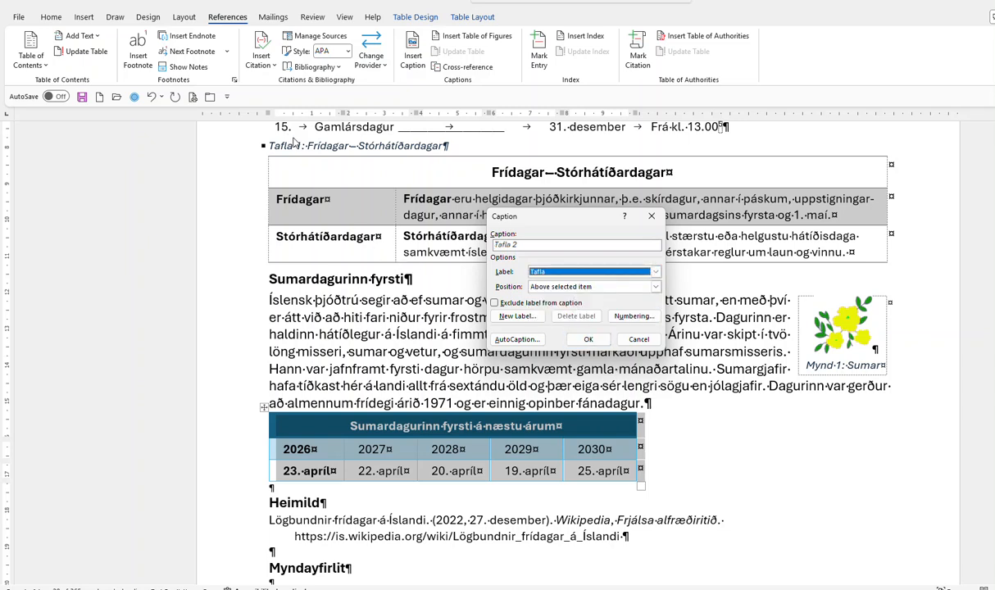
pyautogui.click(588, 341)
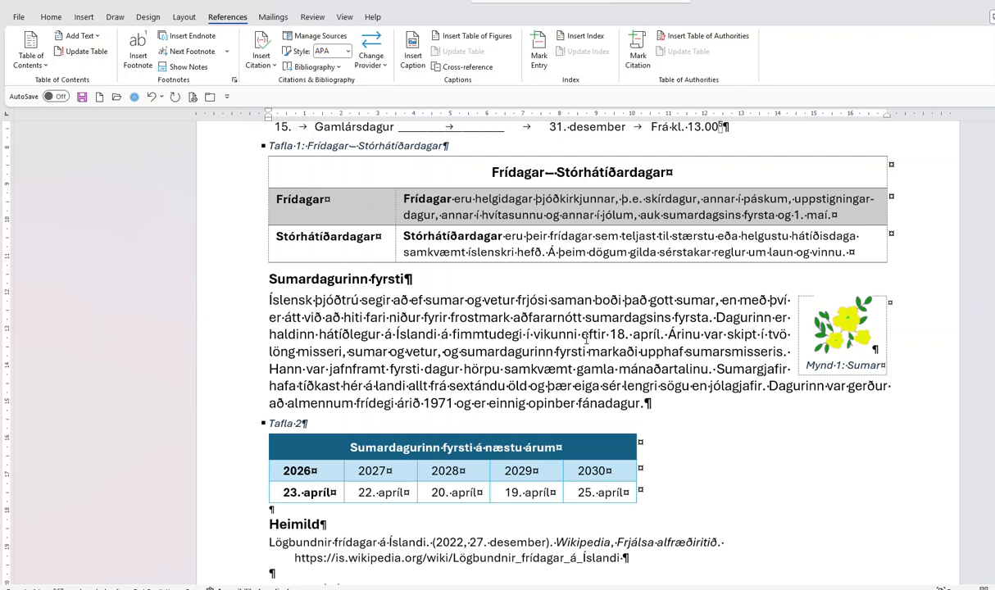
# - Complete the new table caption with ": Sumardagurinn fyrsti á næstu árum" and save the document
pyautogui.write(': Sumardagurinn fyr')
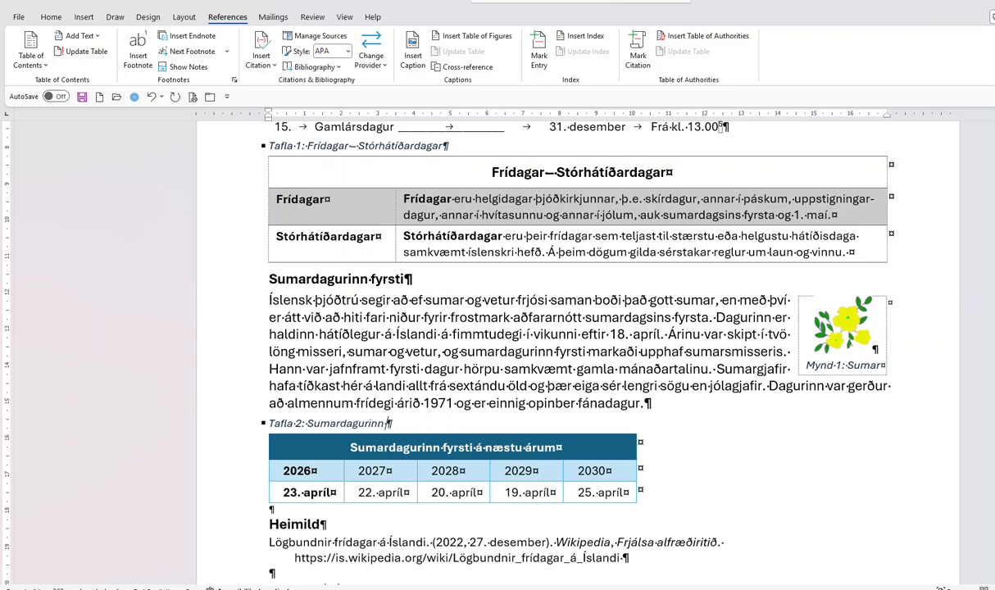
pyautogui.write('sti á næstu árum')
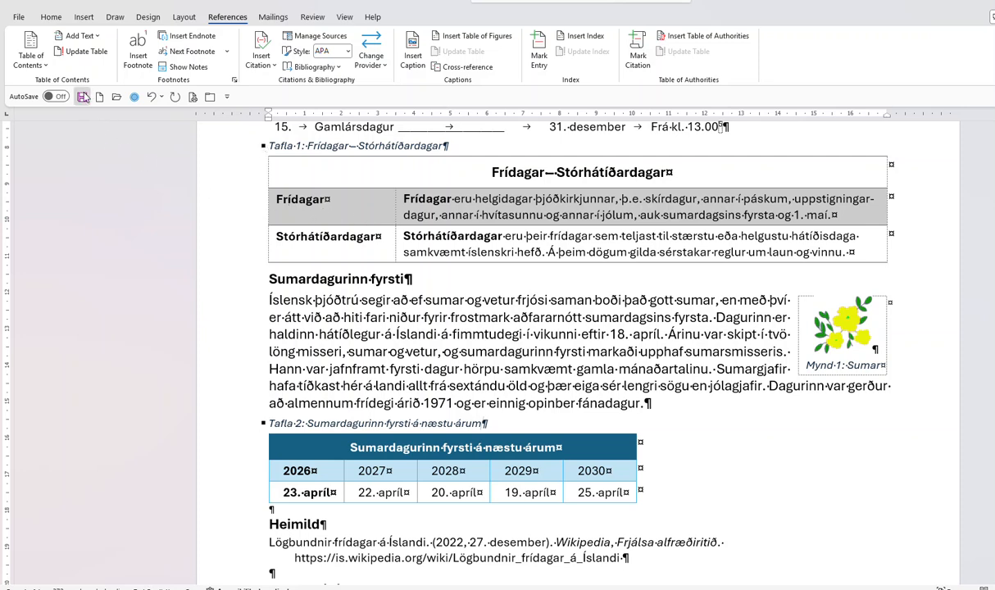
pyautogui.click(83, 96)
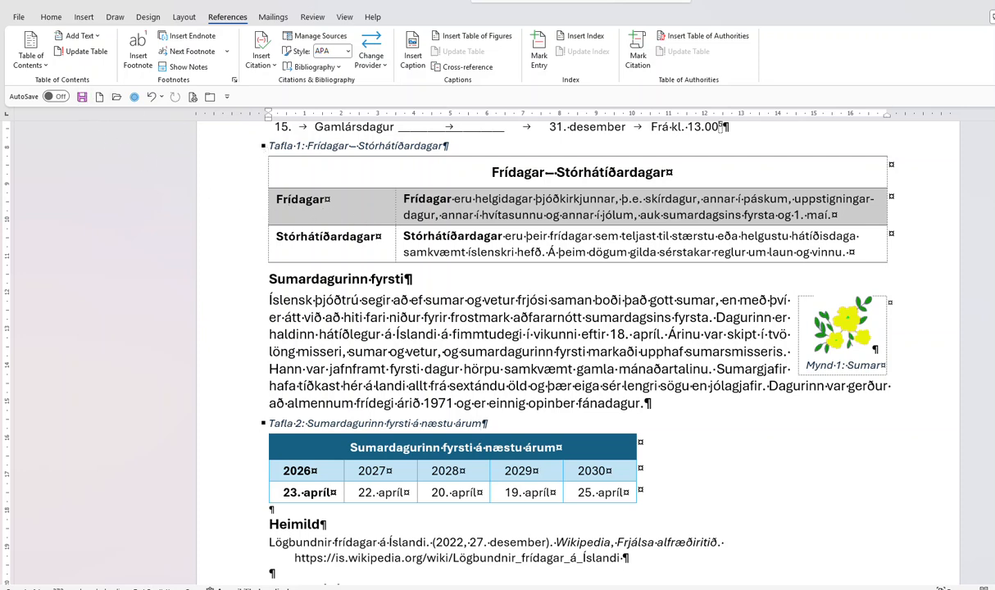